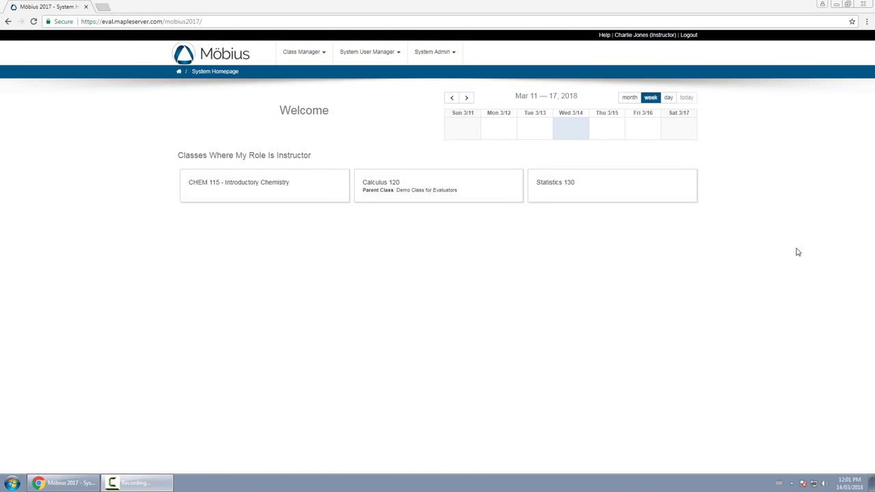
- Open the Calculus 120 class and examine its available options for class user management, the gradebook and external items
click(393, 190)
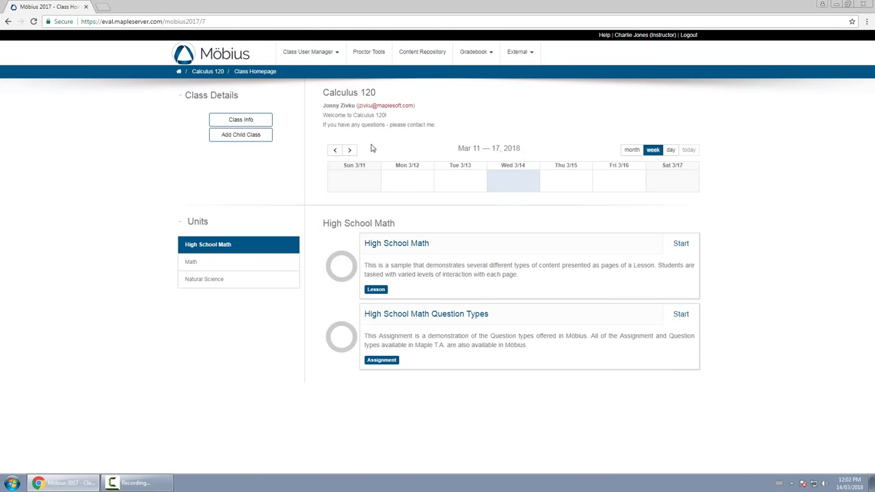
click(328, 54)
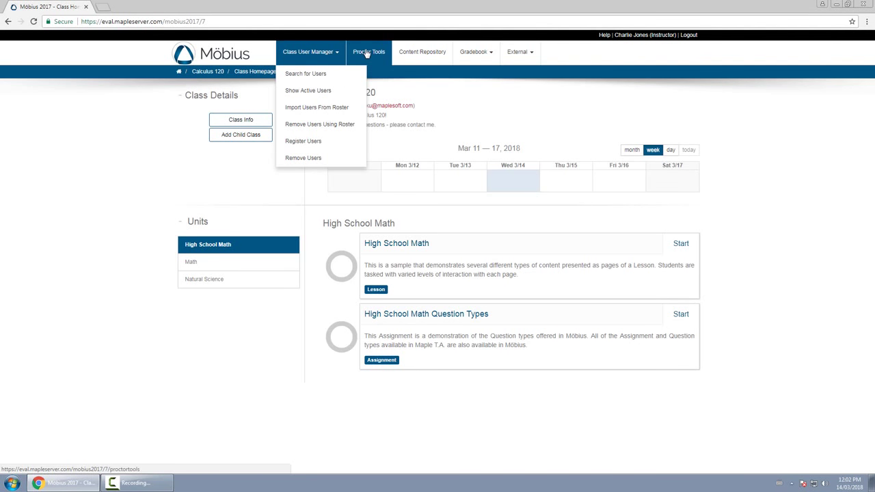
click(469, 103)
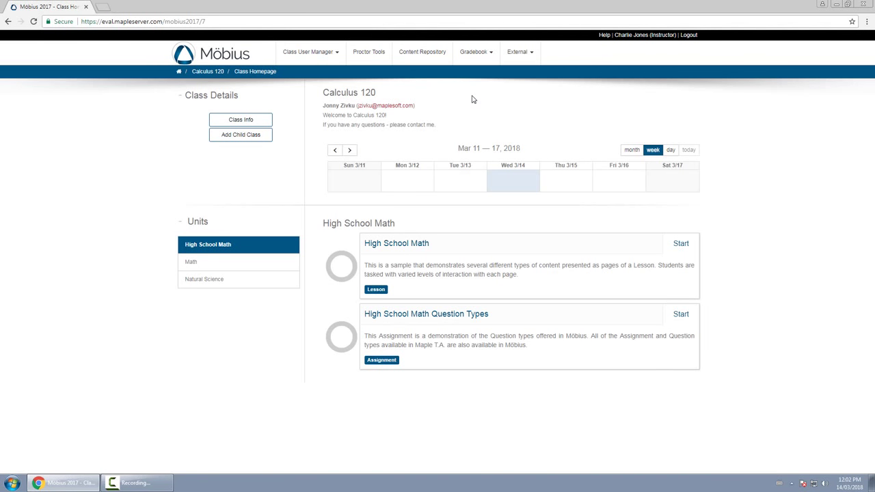
click(491, 59)
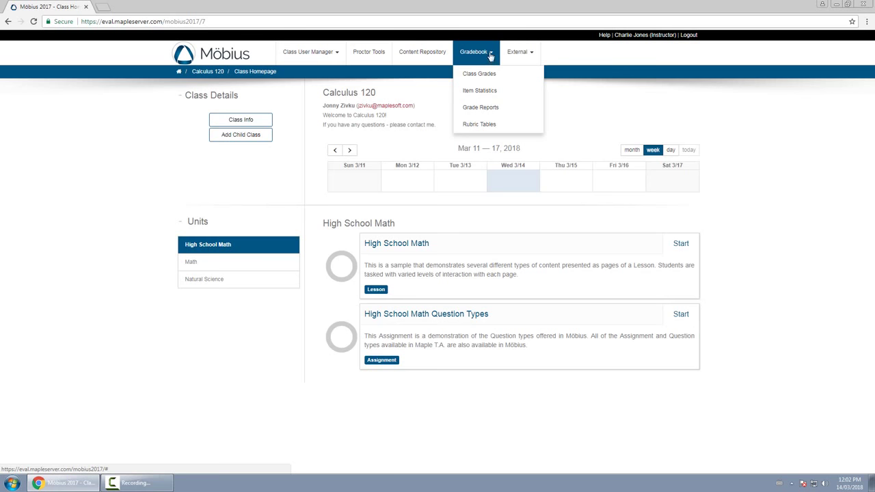
click(528, 58)
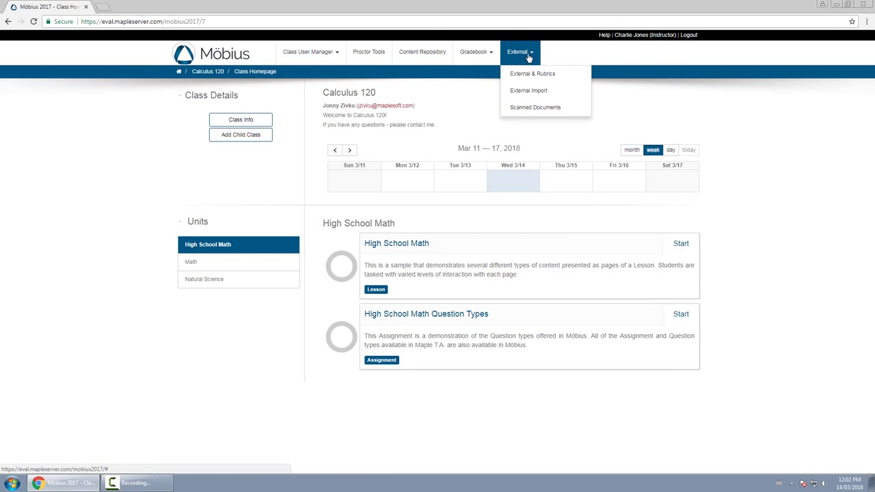
click(766, 135)
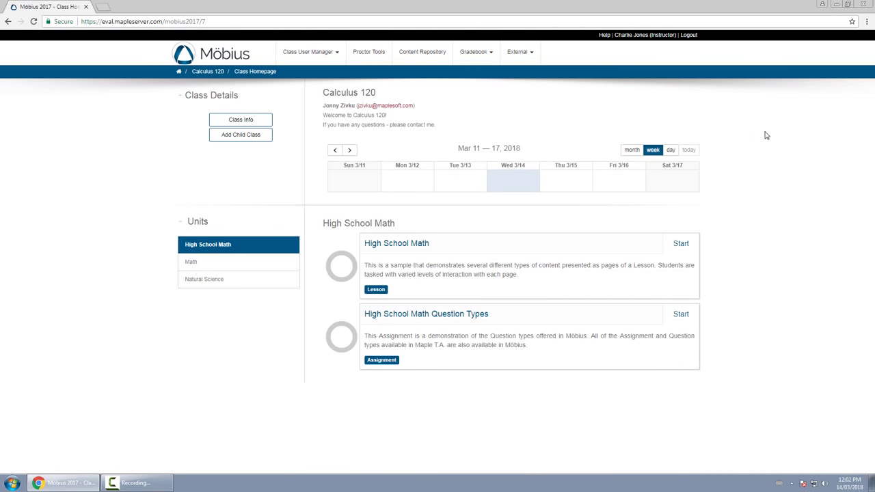
- Review the Calculus 120 class information and its editable class settings, and return to the class homepage
click(205, 98)
click(203, 97)
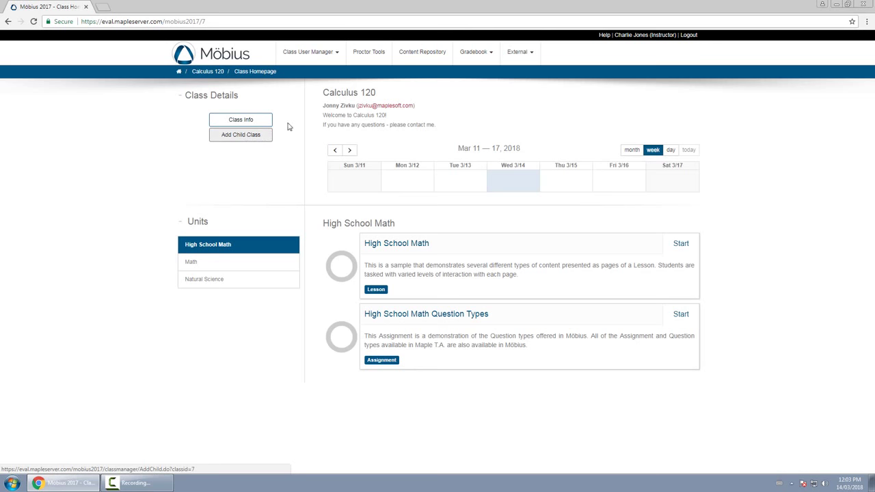
click(241, 121)
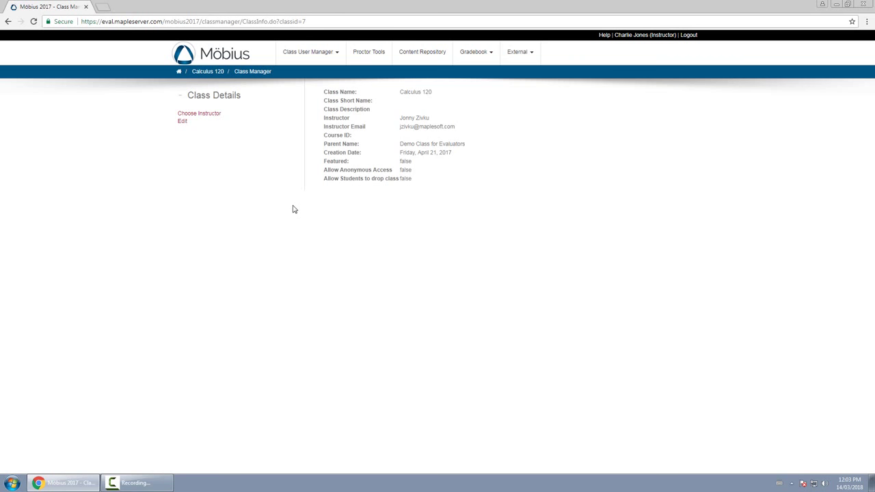
click(183, 121)
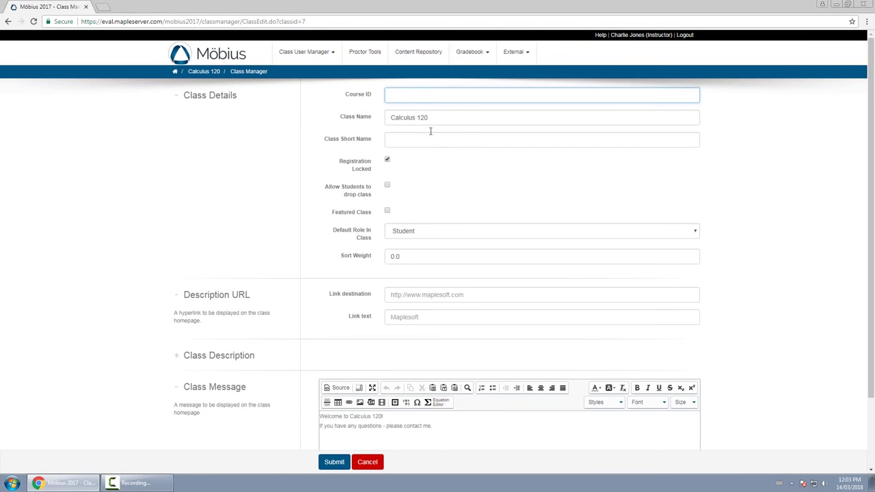
scroll(413, 280, down, 2)
scroll(413, 280, up, 2)
click(211, 72)
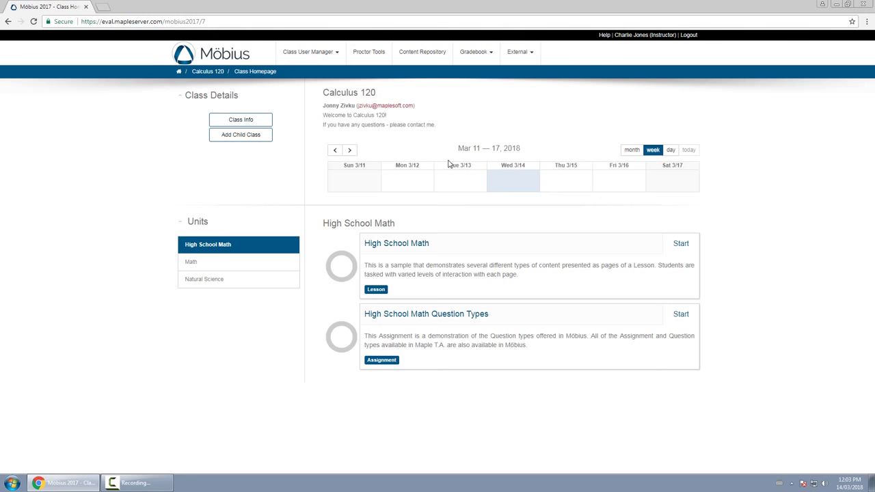
- Highlight the welcome text on the class homepage, find its Class Message editor in the class settings, and return to the homepage
drag(440, 125, 324, 114)
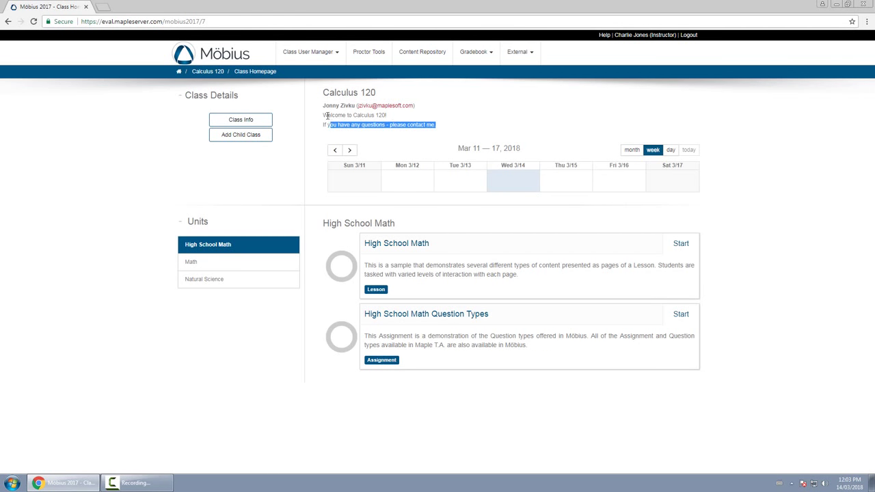
click(260, 121)
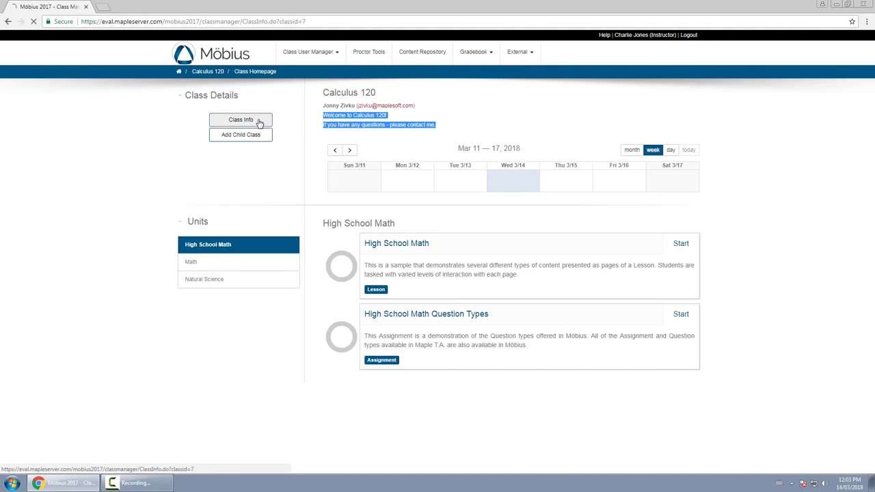
click(182, 124)
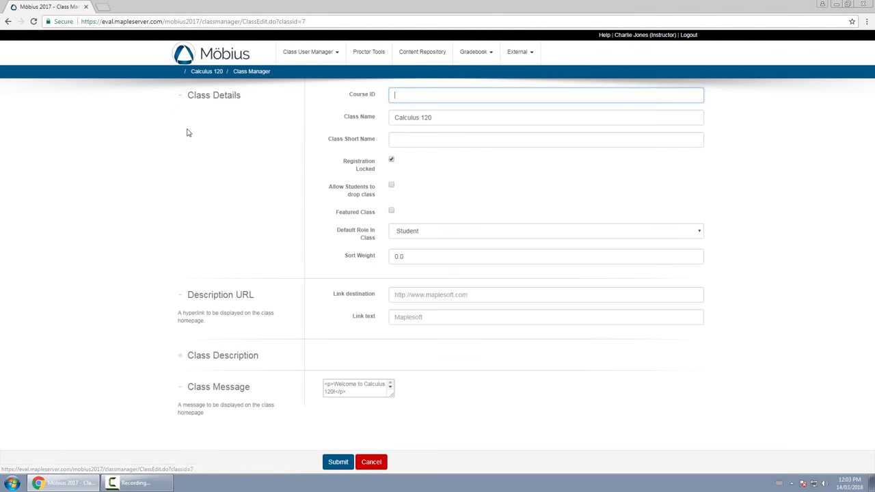
scroll(132, 198, down, 3)
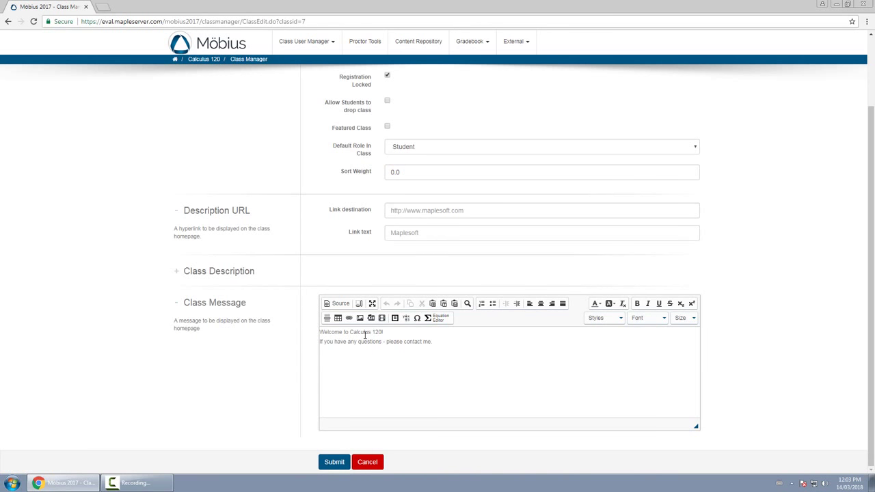
click(207, 60)
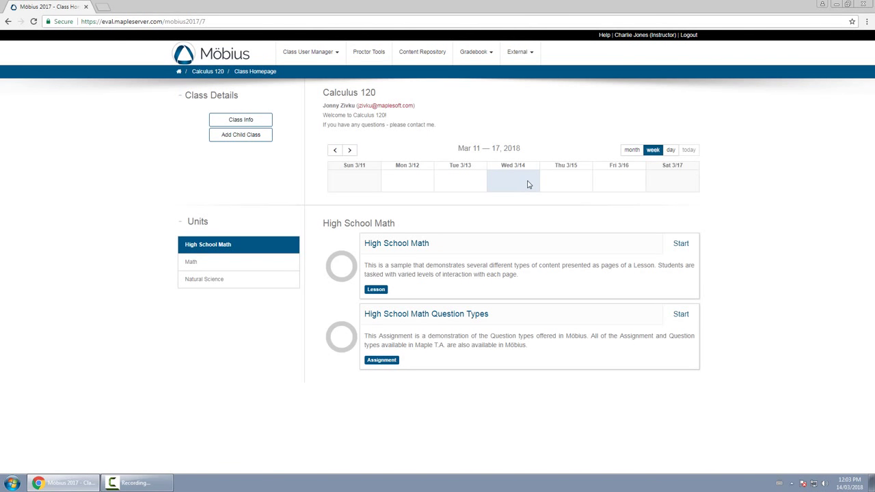
- View the event creation form for March 15, 2018 without creating an event, and set the class calendar to month view
click(566, 183)
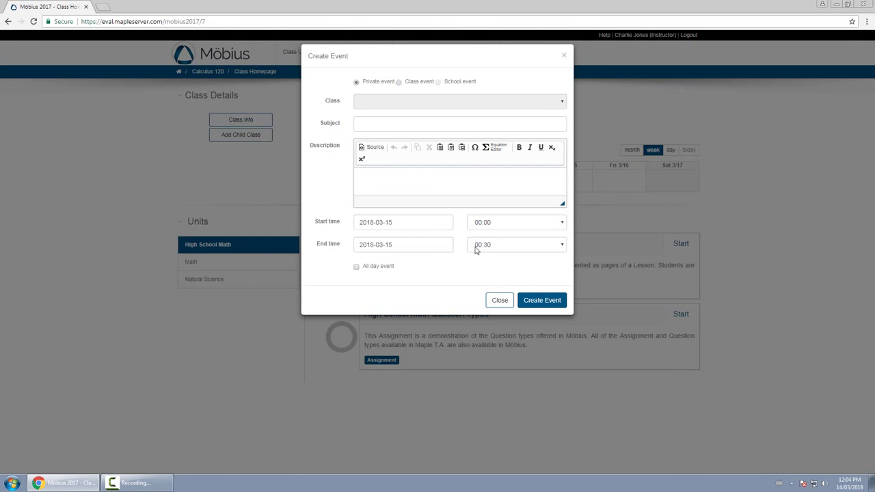
click(503, 300)
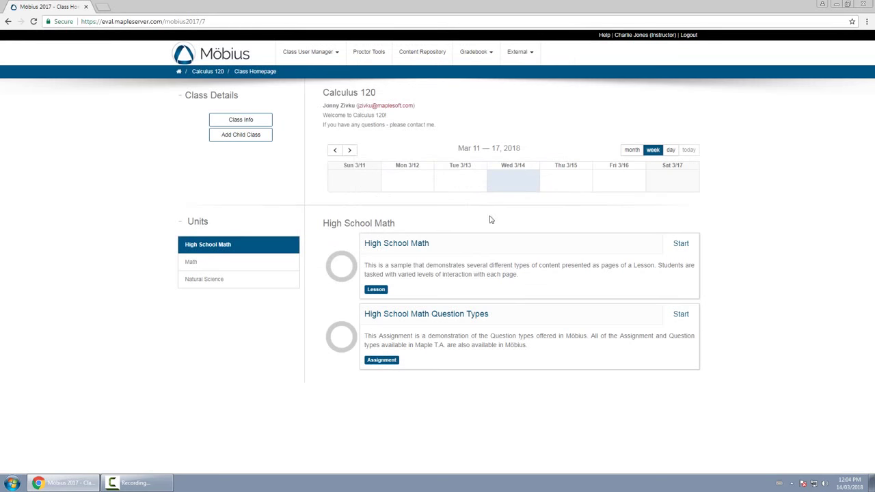
click(634, 150)
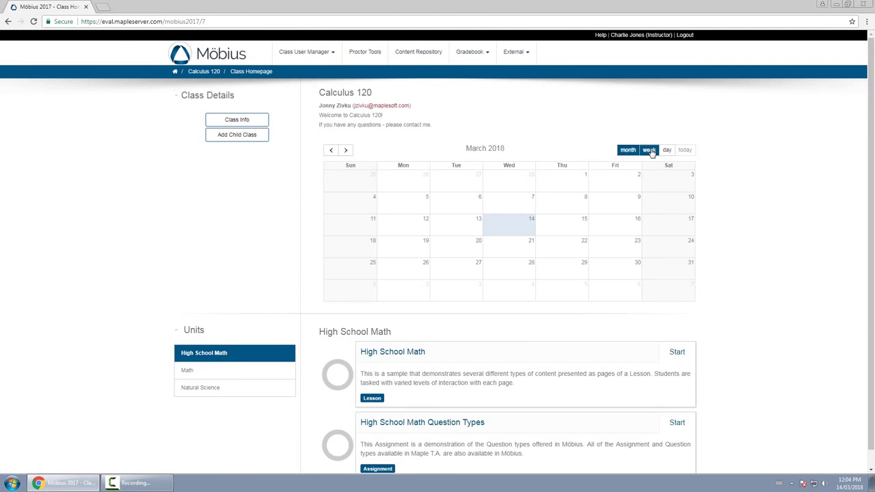
click(649, 150)
click(670, 150)
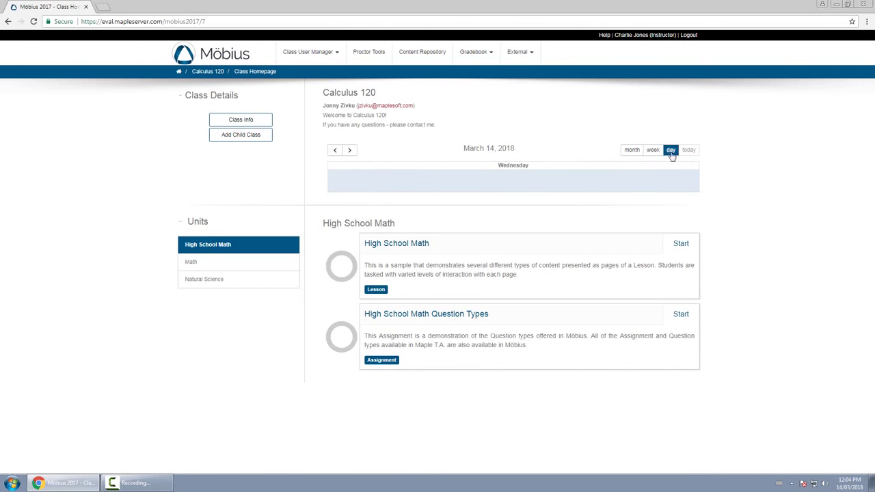
click(633, 149)
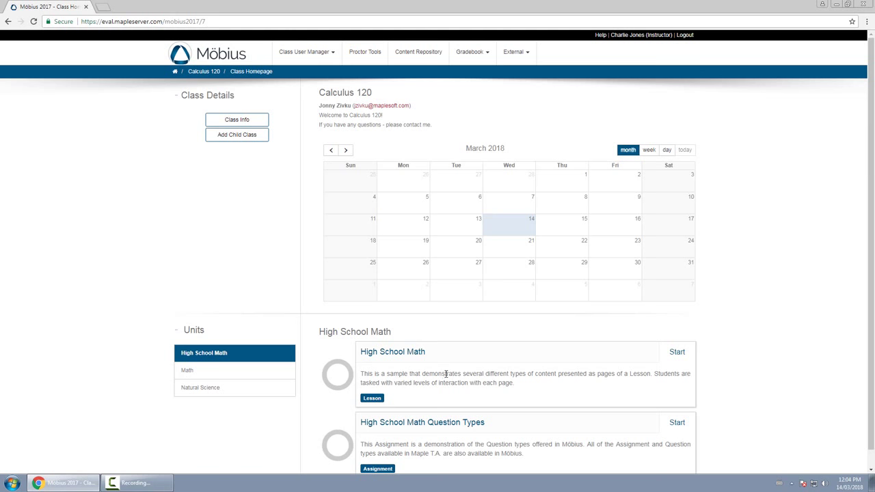
- Collapse the Class Details section, browse the contents of the Math, Natural Science and High School Math units, and expand Class Details again
click(195, 98)
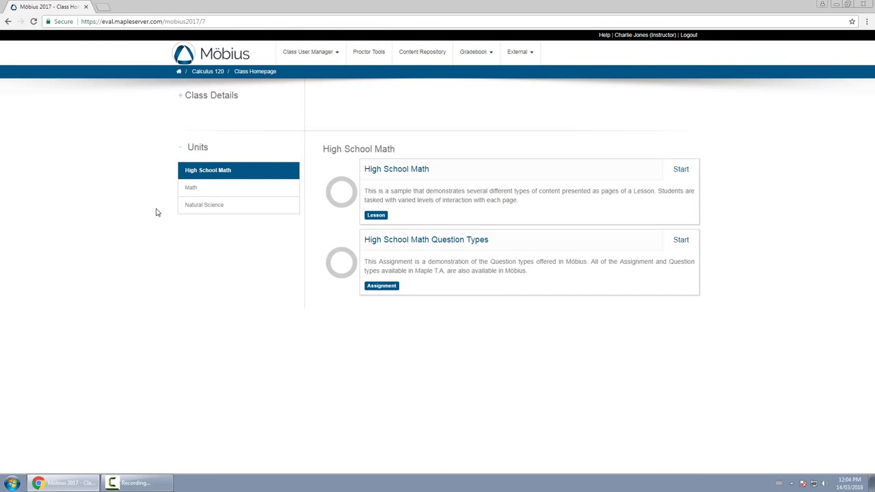
click(204, 189)
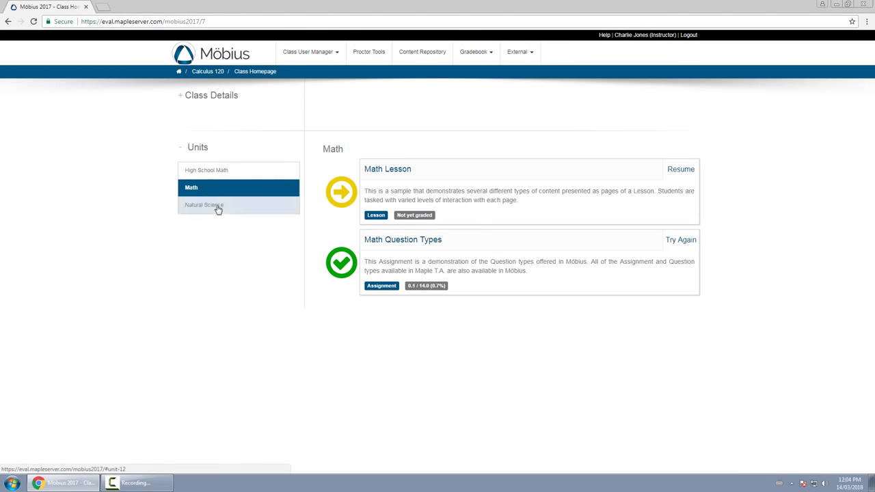
click(222, 207)
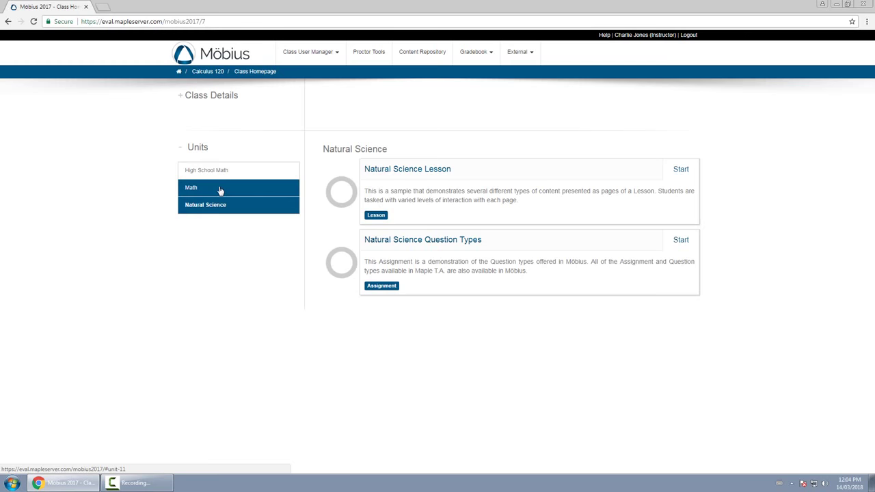
click(220, 190)
click(243, 173)
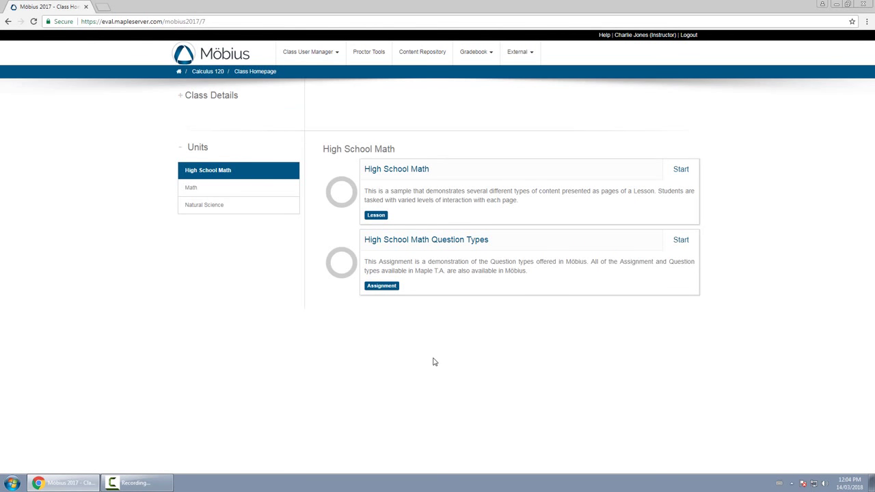
click(208, 98)
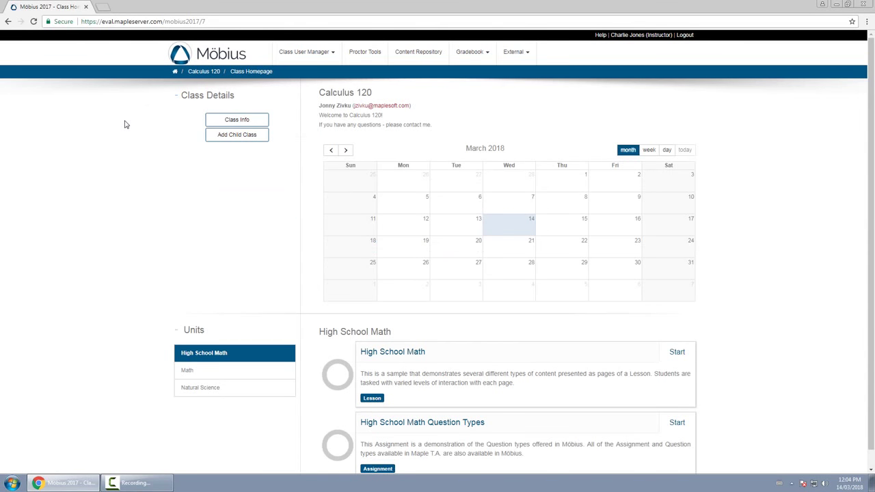